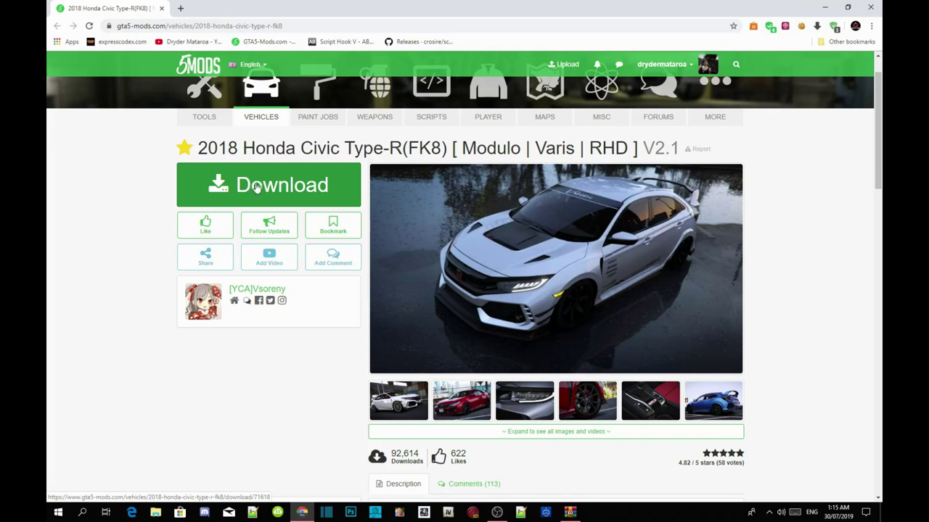
- Open the Grand Theft Auto V install folder from the desktop shortcut's file location
{"action": "key", "text": "super+d"}
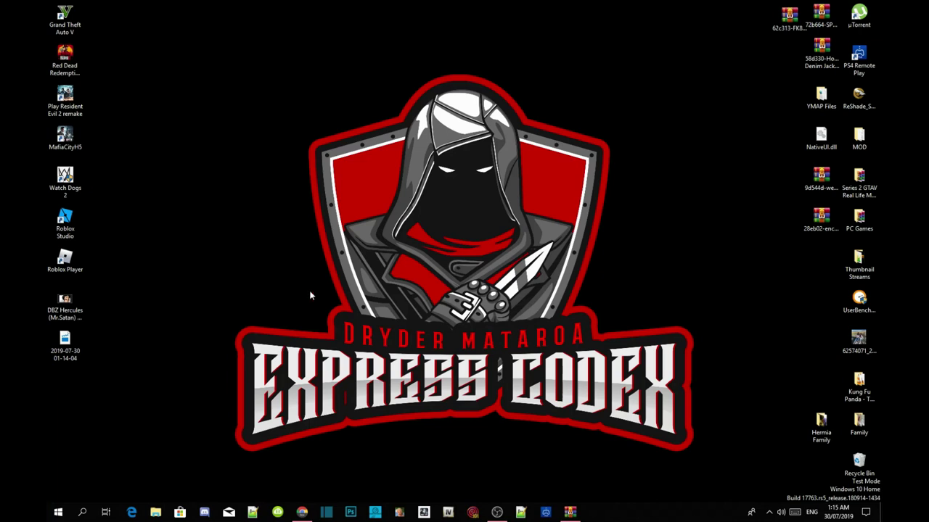
{"action": "right_click", "coordinate": [64, 13]}
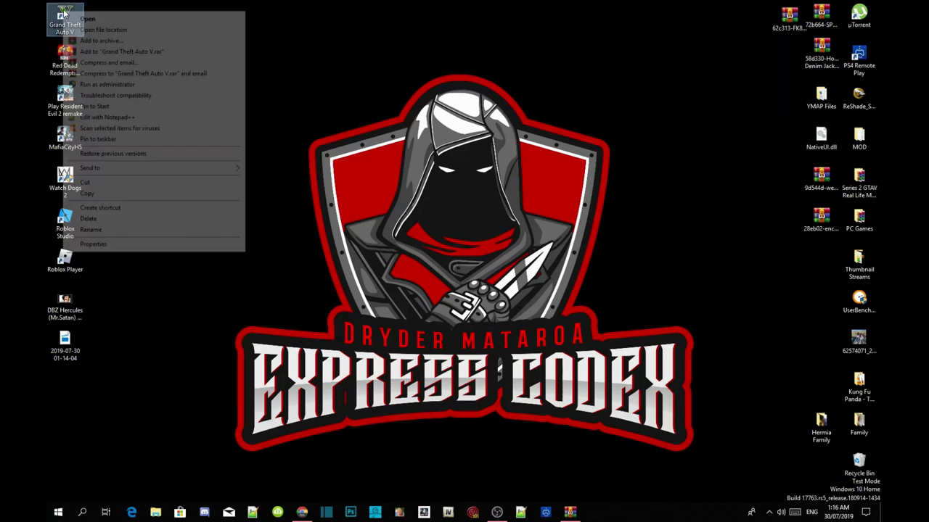
{"action": "left_click", "coordinate": [111, 33]}
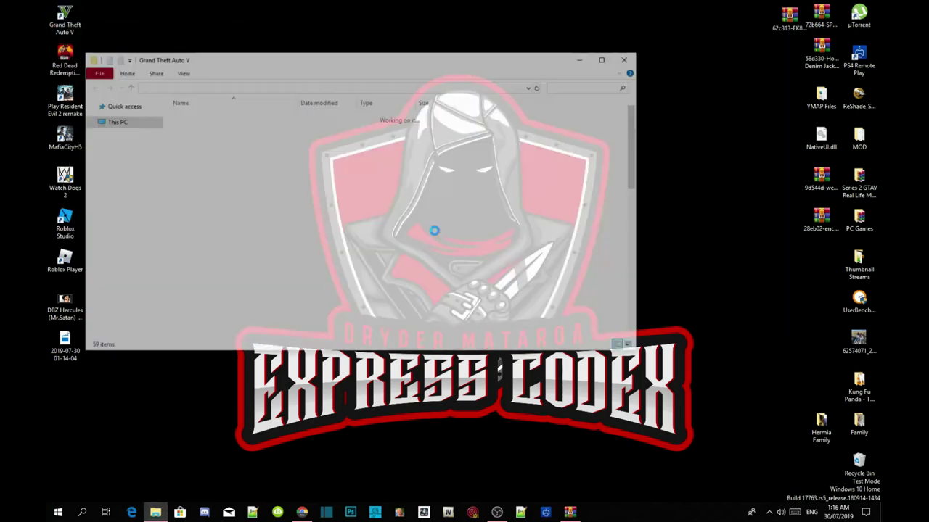
{"action": "scroll", "coordinate": [519, 277], "scroll_direction": "up", "scroll_amount": 2}
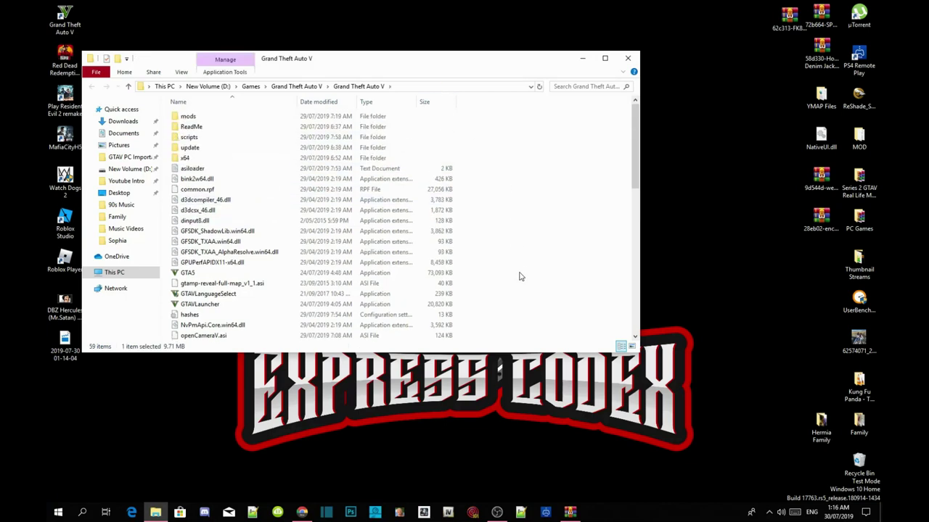
{"action": "scroll", "coordinate": [519, 277], "scroll_direction": "down", "scroll_amount": 10}
{"action": "scroll", "coordinate": [519, 276], "scroll_direction": "down", "scroll_amount": 1}
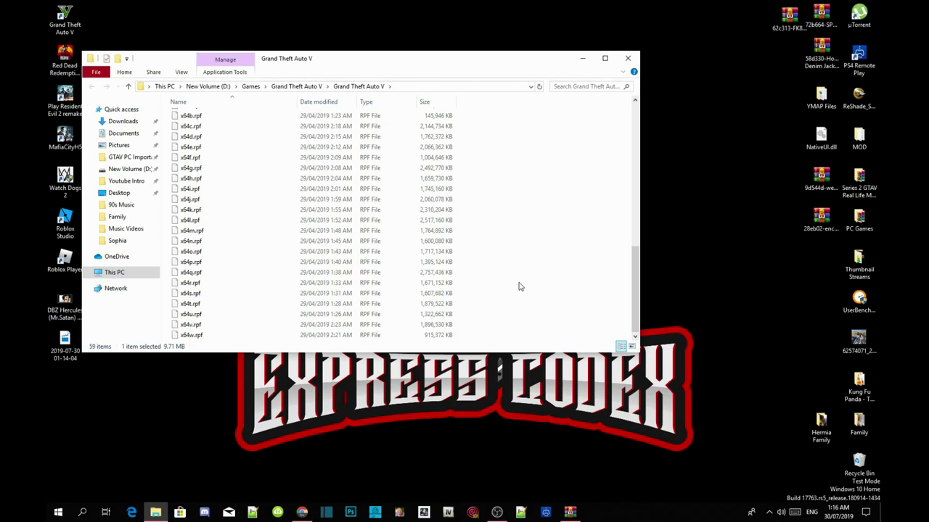
{"action": "scroll", "coordinate": [518, 285], "scroll_direction": "up", "scroll_amount": 12}
{"action": "scroll", "coordinate": [518, 283], "scroll_direction": "up", "scroll_amount": 2}
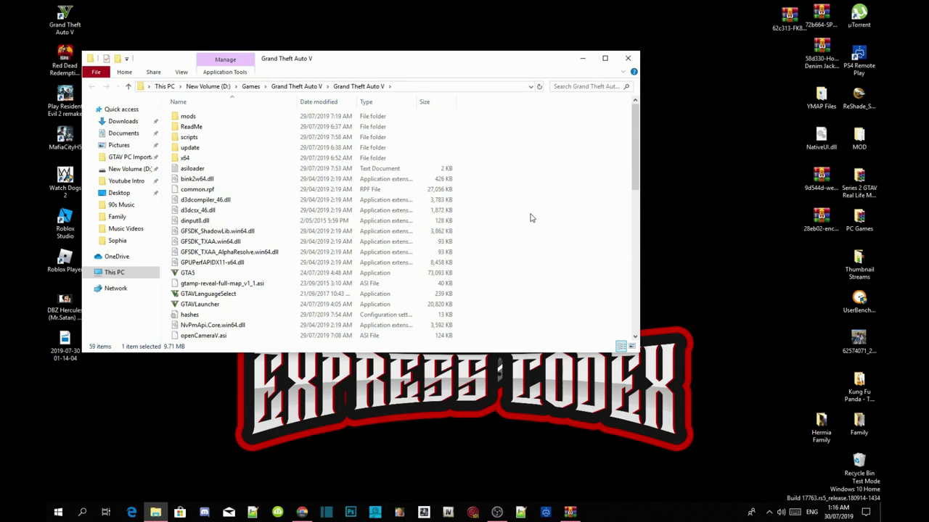
- Go through mods, update and x64 into the empty dlcpacks folder
{"action": "double_click", "coordinate": [188, 117]}
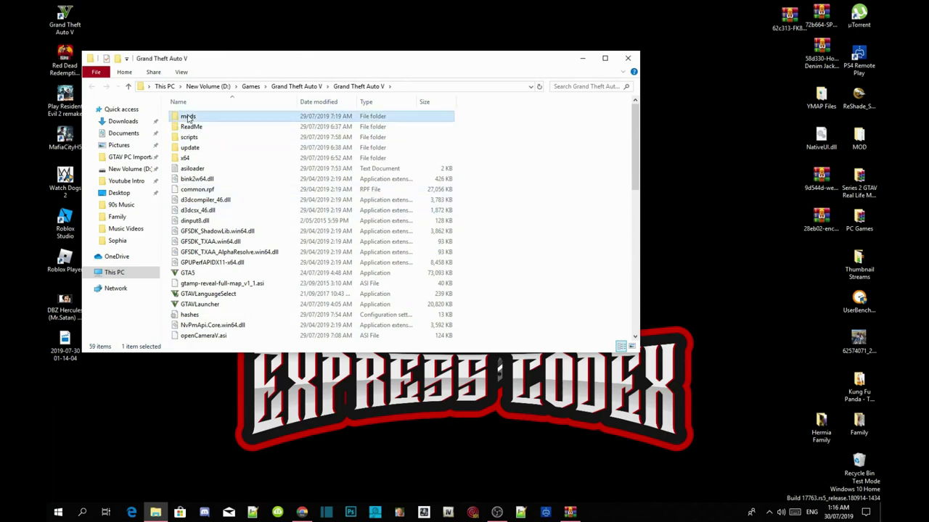
{"action": "left_click", "coordinate": [191, 117]}
{"action": "double_click", "coordinate": [191, 118]}
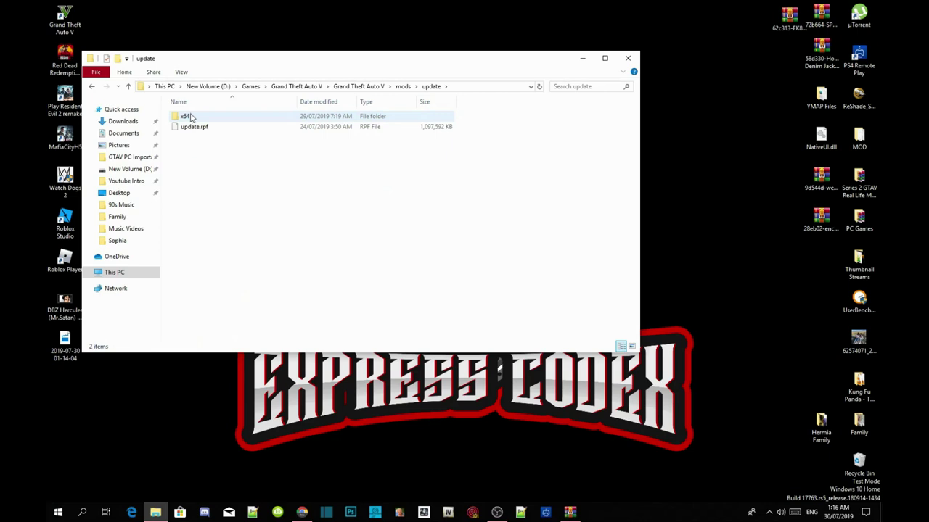
{"action": "double_click", "coordinate": [191, 118]}
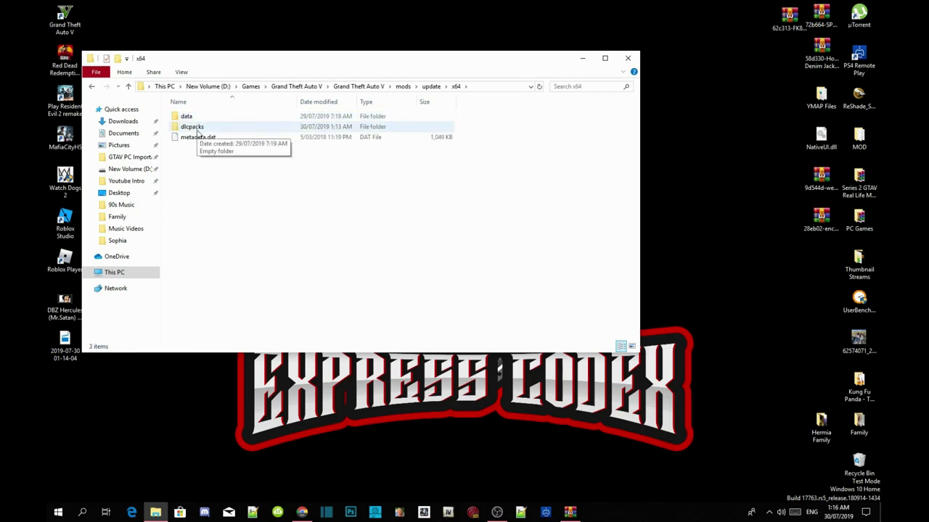
{"action": "double_click", "coordinate": [197, 132]}
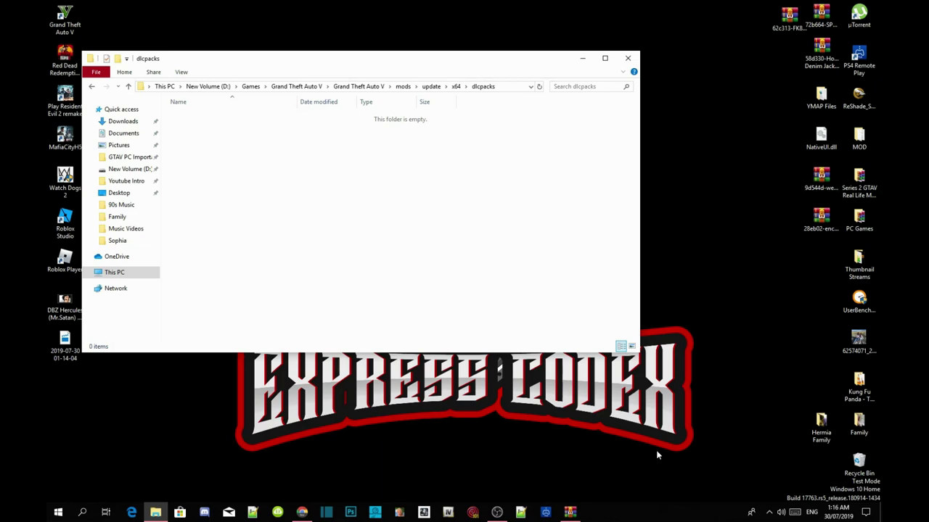
- Bring up the FK8 archive in WinRAR and drag its fk8 folder into the dlcpacks window
{"action": "left_click", "coordinate": [573, 513]}
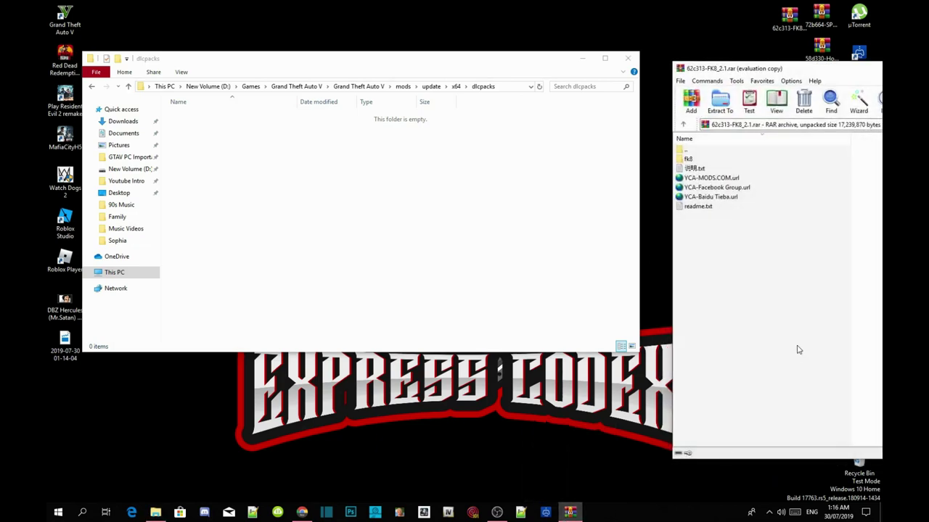
{"action": "right_click", "coordinate": [798, 349]}
{"action": "left_click", "coordinate": [765, 319]}
{"action": "left_click", "coordinate": [689, 160]}
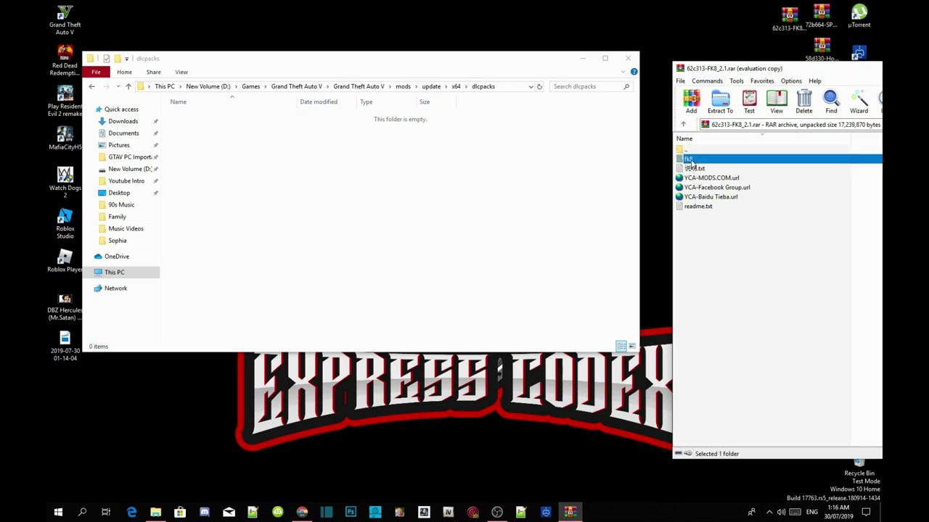
{"action": "left_click_drag", "start_coordinate": [689, 162], "coordinate": [203, 137]}
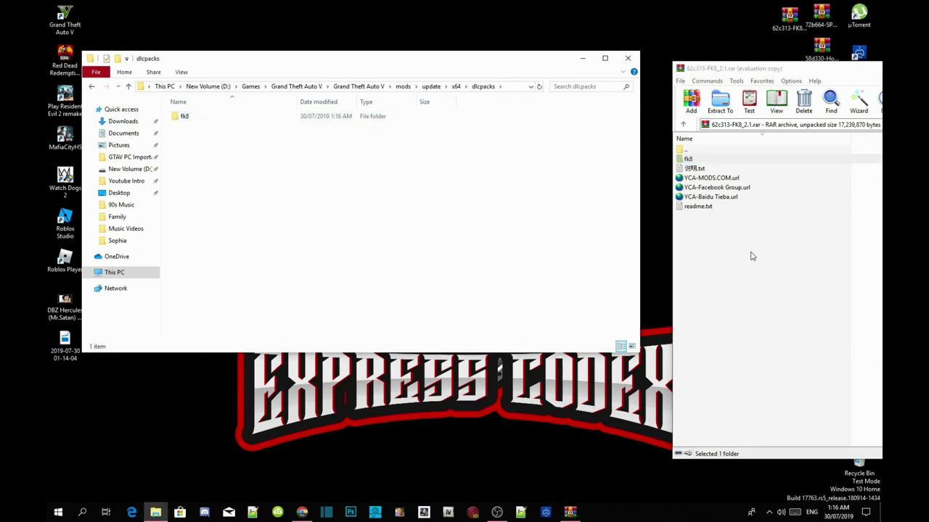
- Open readme.txt and copy the <Item>dlcpacks:\fk8\</Item> line from its Installation section
{"action": "double_click", "coordinate": [700, 208]}
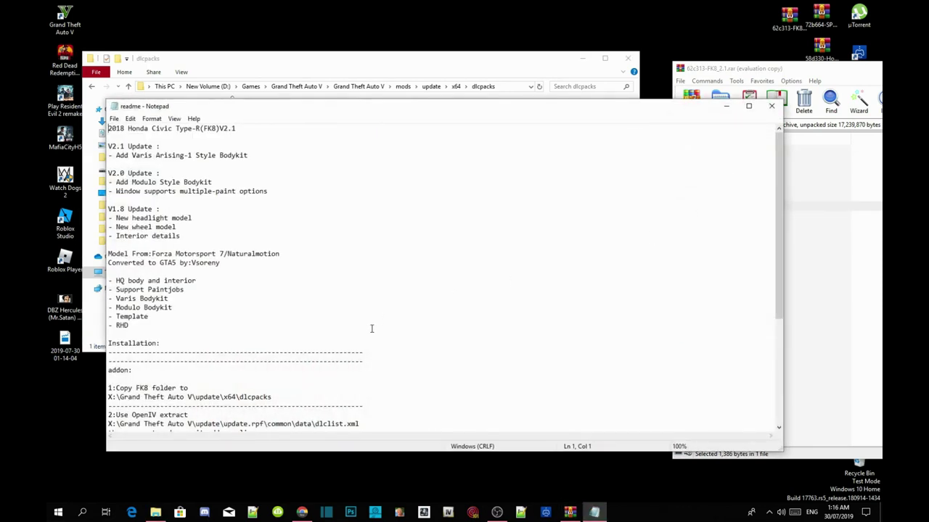
{"action": "scroll", "coordinate": [322, 297], "scroll_direction": "down", "scroll_amount": 6}
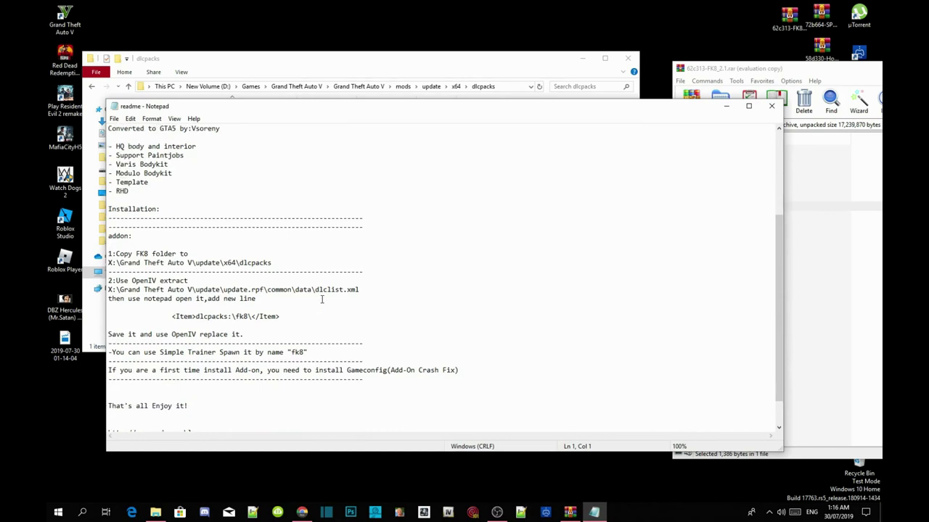
{"action": "left_click", "coordinate": [285, 290]}
{"action": "left_click_drag", "start_coordinate": [285, 290], "coordinate": [173, 289]}
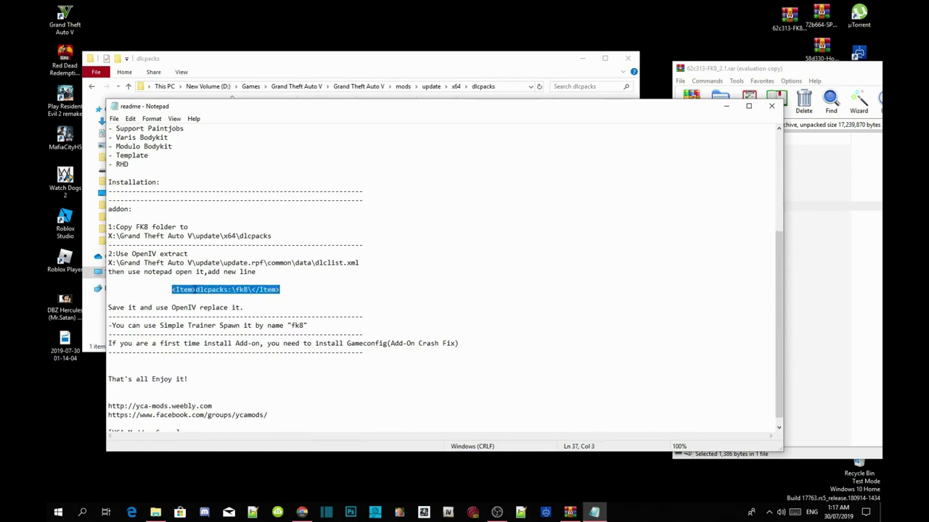
{"action": "right_click", "coordinate": [193, 289]}
{"action": "left_click", "coordinate": [217, 321]}
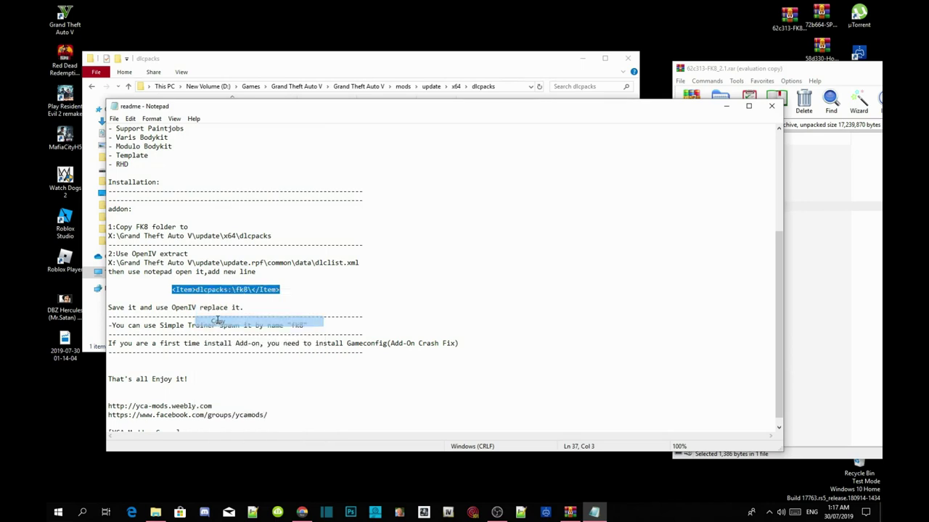
{"action": "left_click", "coordinate": [256, 298]}
- Close the readme and the WinRAR archive window
{"action": "left_click", "coordinate": [772, 106]}
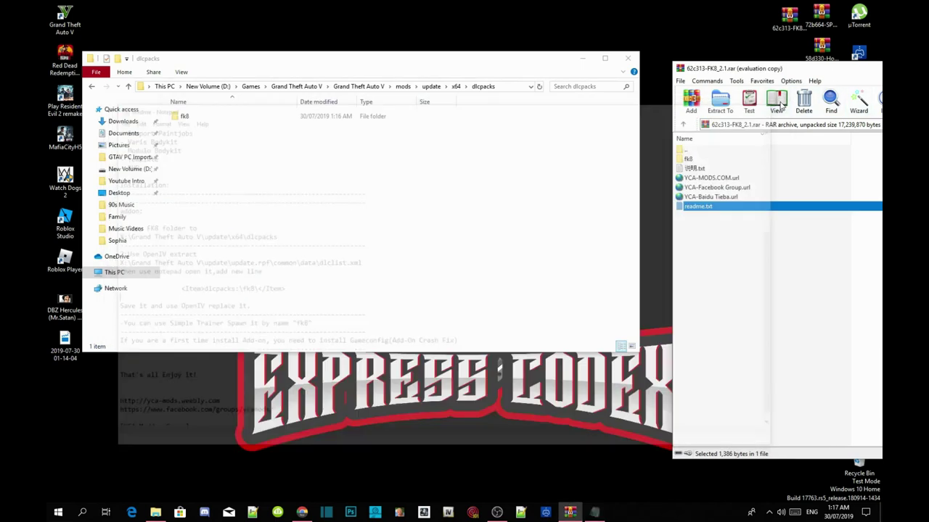
{"action": "double_click", "coordinate": [800, 68]}
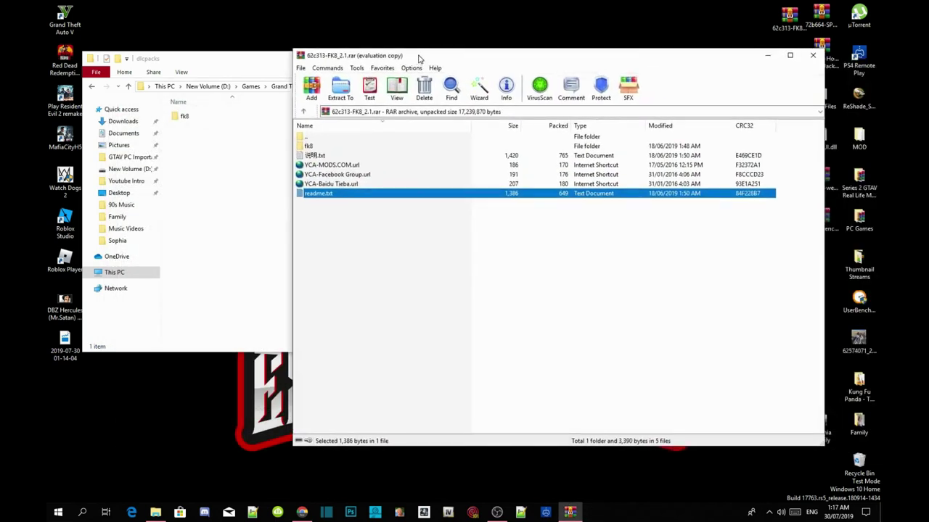
{"action": "left_click", "coordinate": [813, 55]}
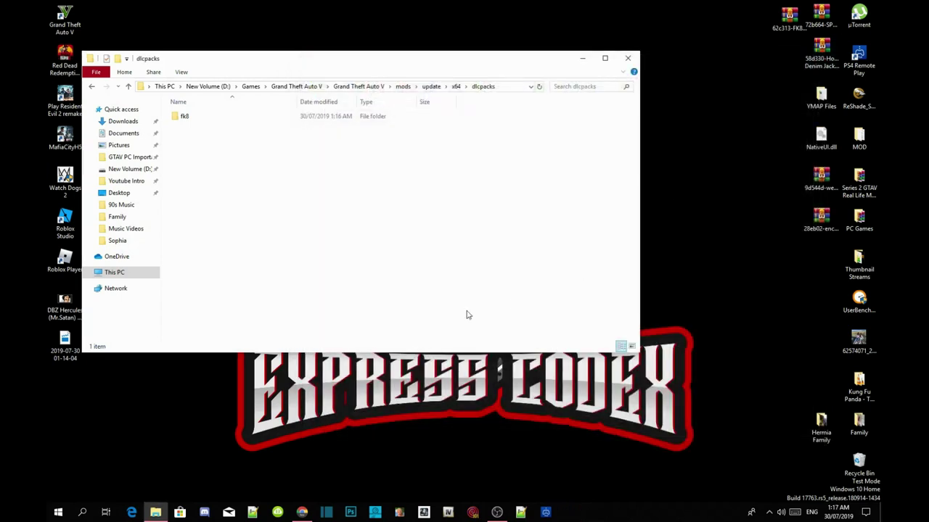
- Go back to the Grand Theft Auto V folder, refresh it, and close File Explorer
{"action": "left_click", "coordinate": [368, 87]}
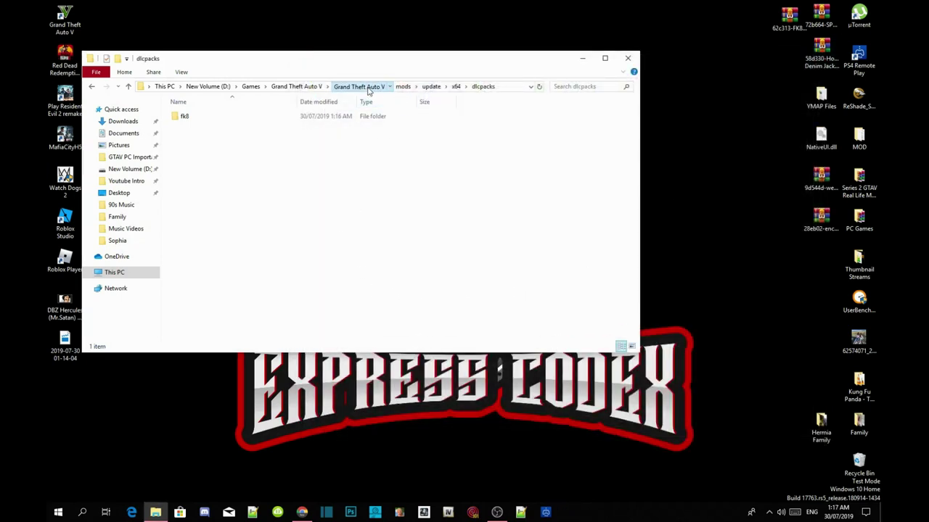
{"action": "right_click", "coordinate": [557, 206]}
{"action": "left_click", "coordinate": [587, 242]}
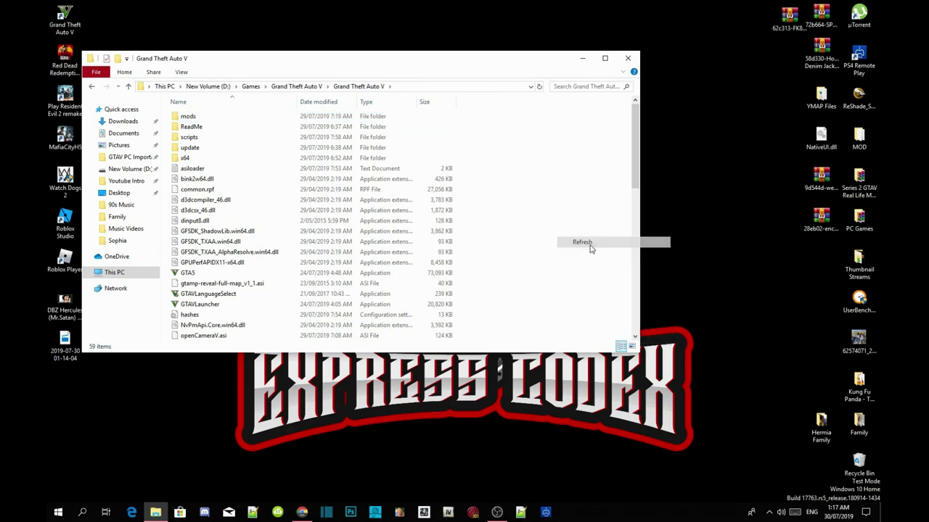
{"action": "left_click", "coordinate": [628, 59]}
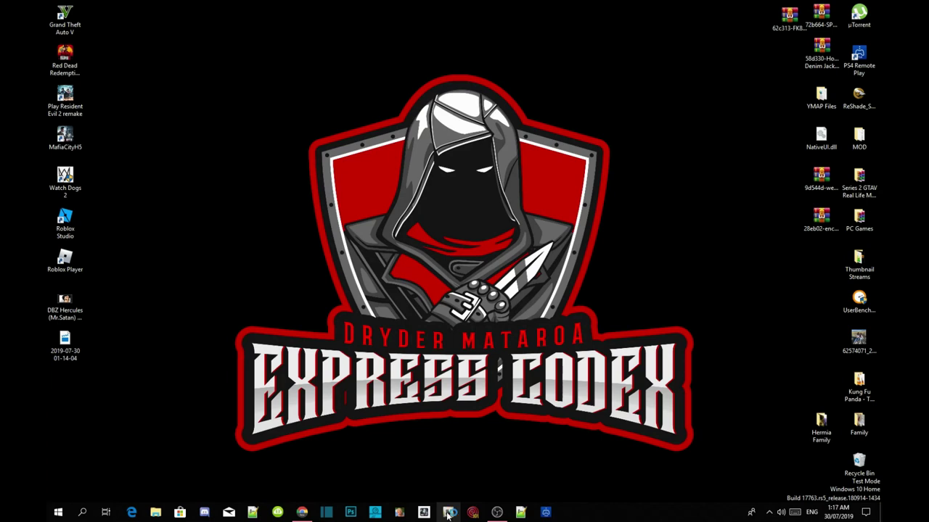
- Launch OpenIV for Grand Theft Auto V Windows and switch on Edit mode
{"action": "left_click", "coordinate": [448, 513]}
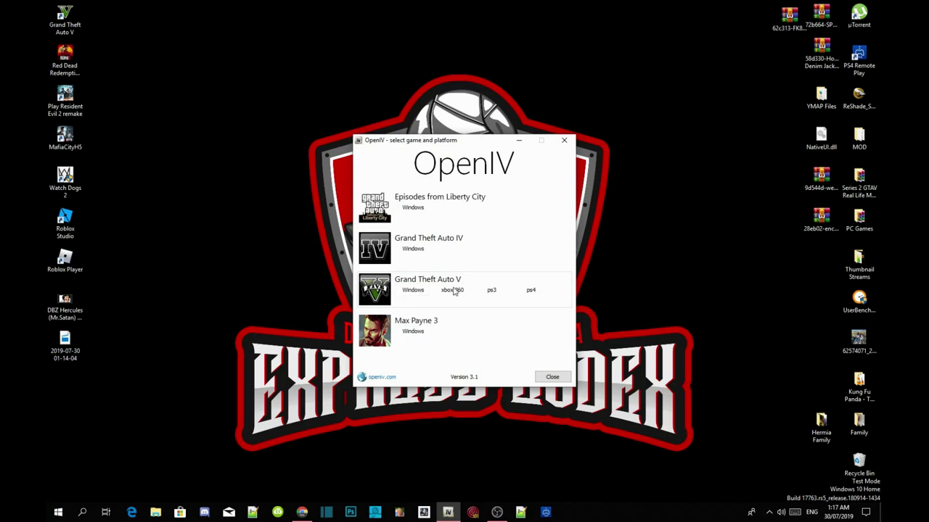
{"action": "left_click", "coordinate": [414, 290]}
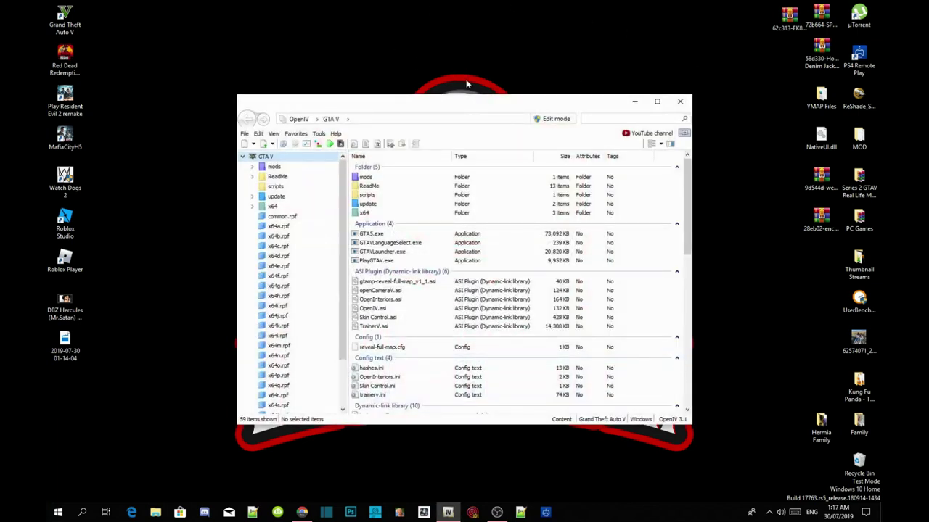
{"action": "left_click_drag", "start_coordinate": [472, 103], "coordinate": [473, 77]}
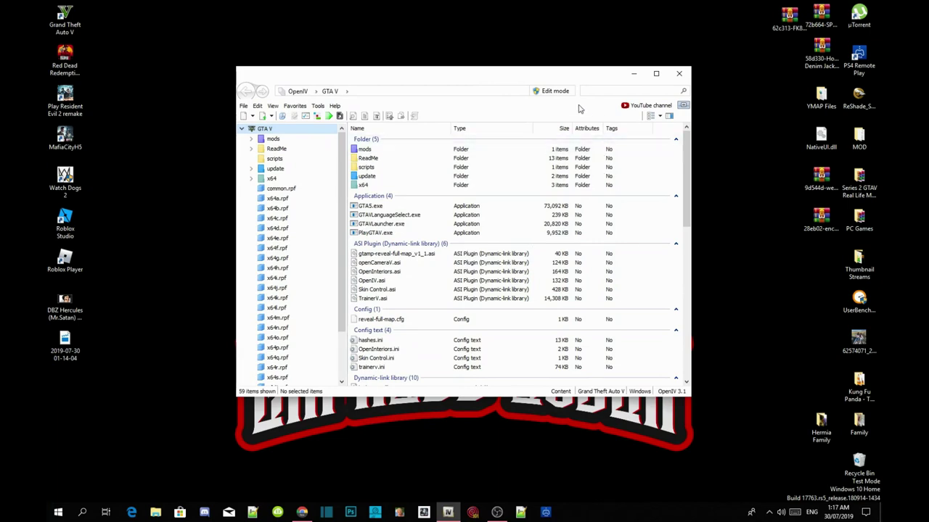
{"action": "left_click", "coordinate": [548, 93]}
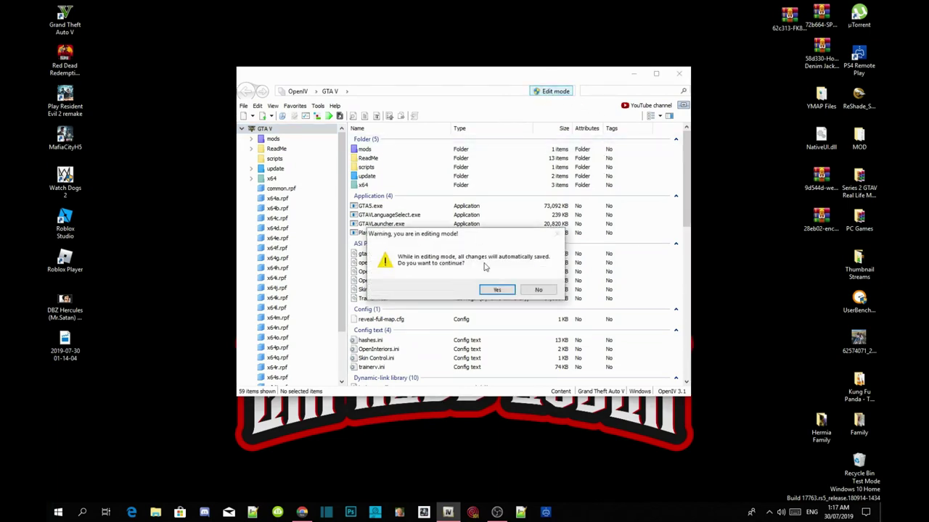
{"action": "left_click", "coordinate": [498, 290]}
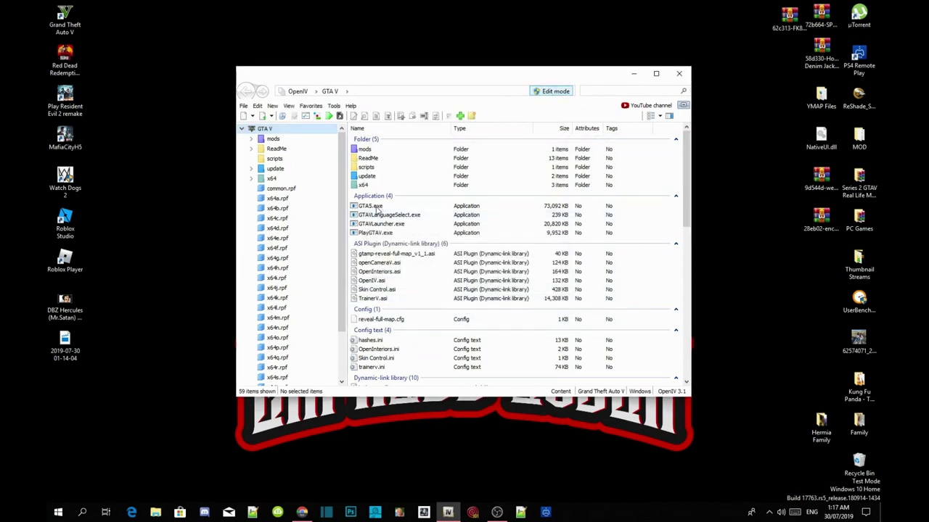
- Browse to mods > update > update.rpf > common > data to find dlclist.xml
{"action": "double_click", "coordinate": [365, 151]}
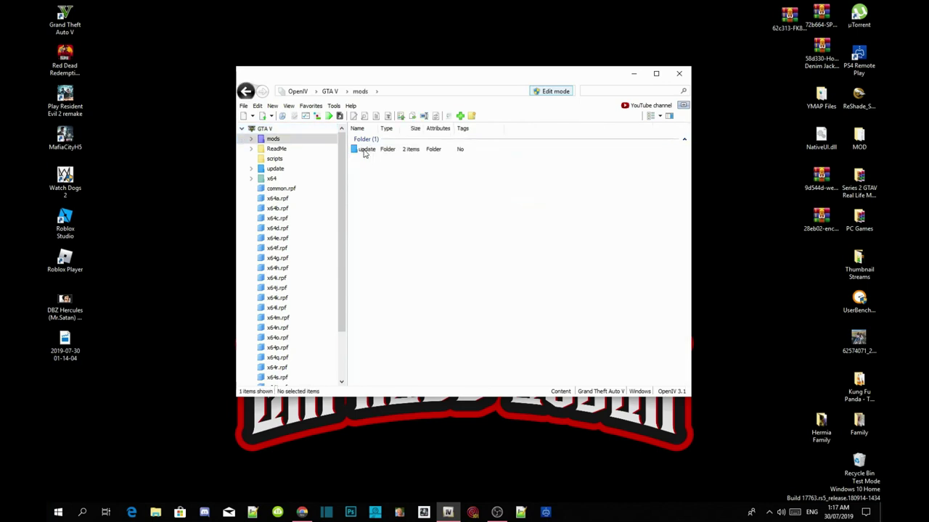
{"action": "left_click", "coordinate": [368, 153]}
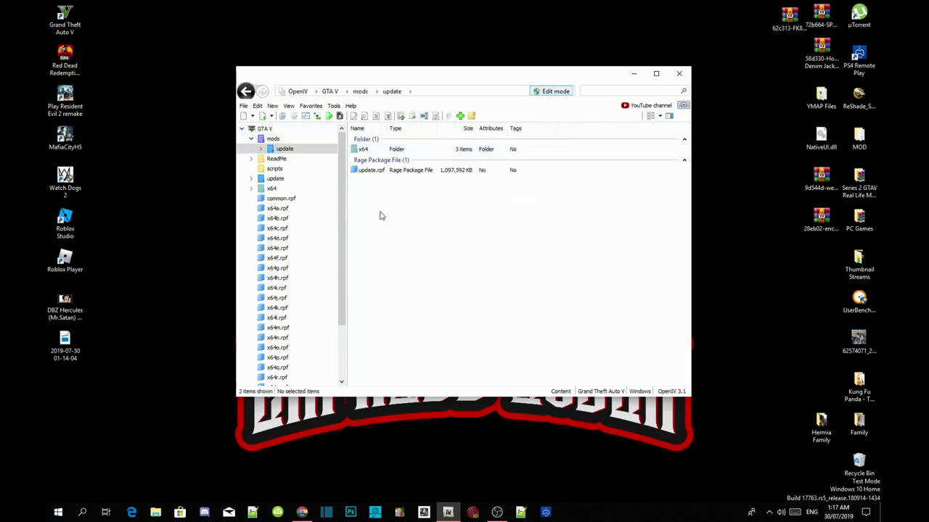
{"action": "double_click", "coordinate": [374, 173]}
{"action": "double_click", "coordinate": [373, 150]}
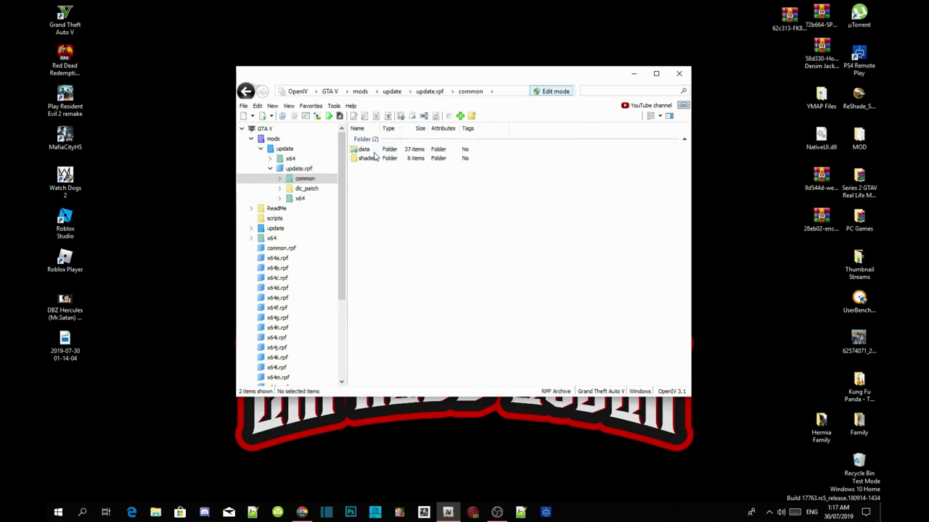
{"action": "double_click", "coordinate": [363, 149]}
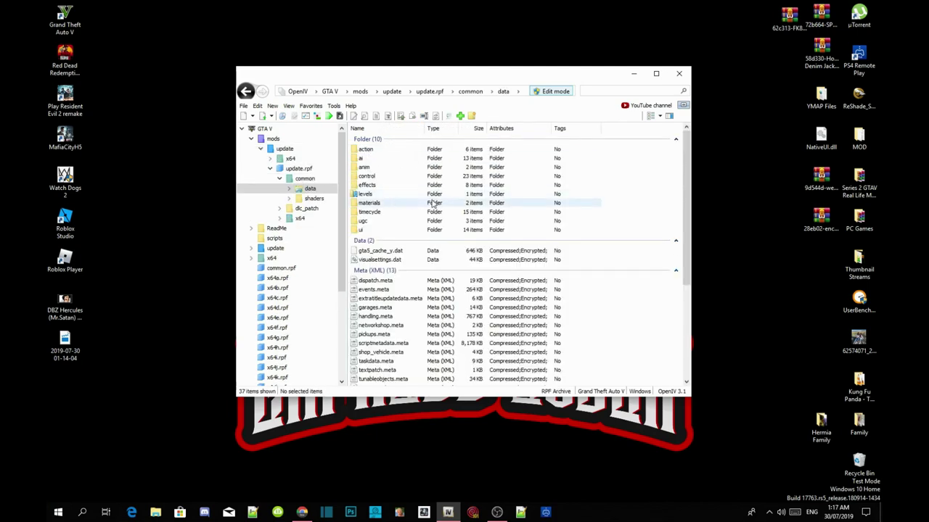
{"action": "scroll", "coordinate": [443, 232], "scroll_direction": "down", "scroll_amount": 5}
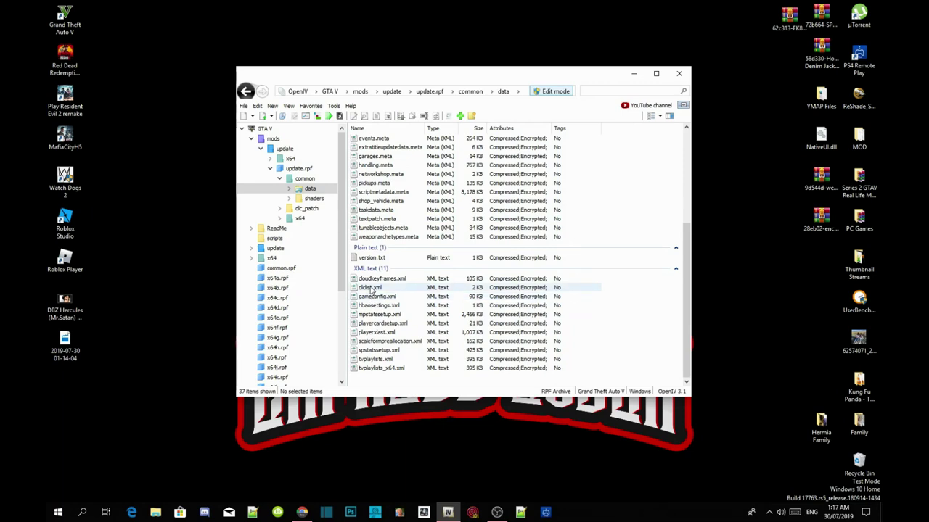
- Edit dlclist.xml: paste <Item>dlcpacks:\fk8\</Item> on a new line after mpvinewood, then save
{"action": "right_click", "coordinate": [370, 289]}
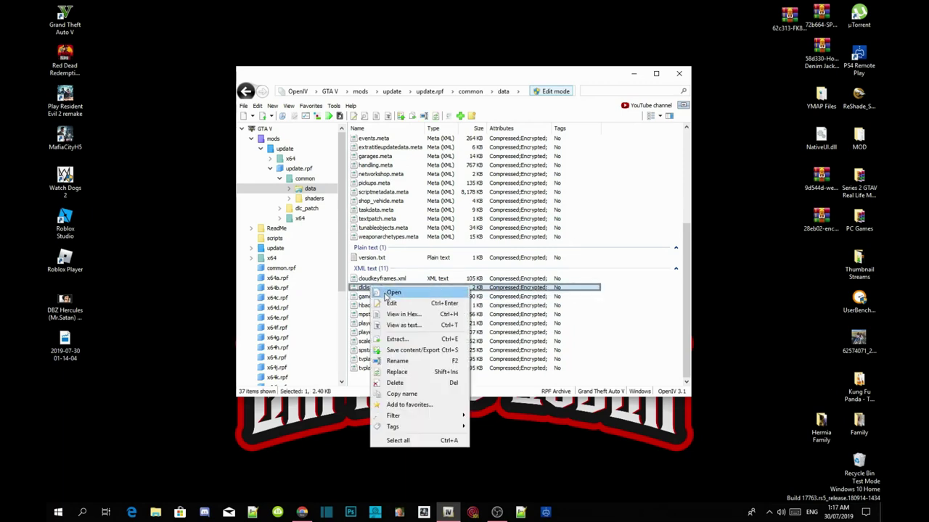
{"action": "left_click", "coordinate": [391, 303]}
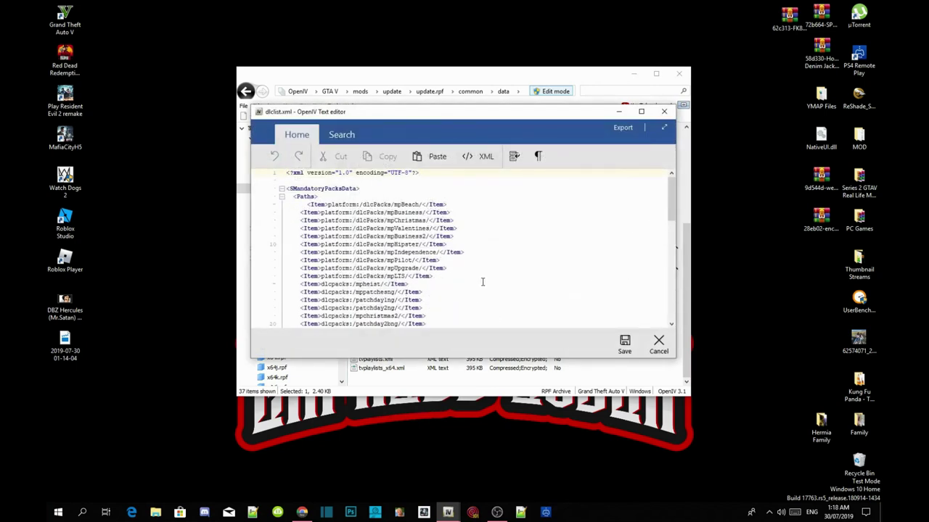
{"action": "scroll", "coordinate": [482, 276], "scroll_direction": "down", "scroll_amount": 15}
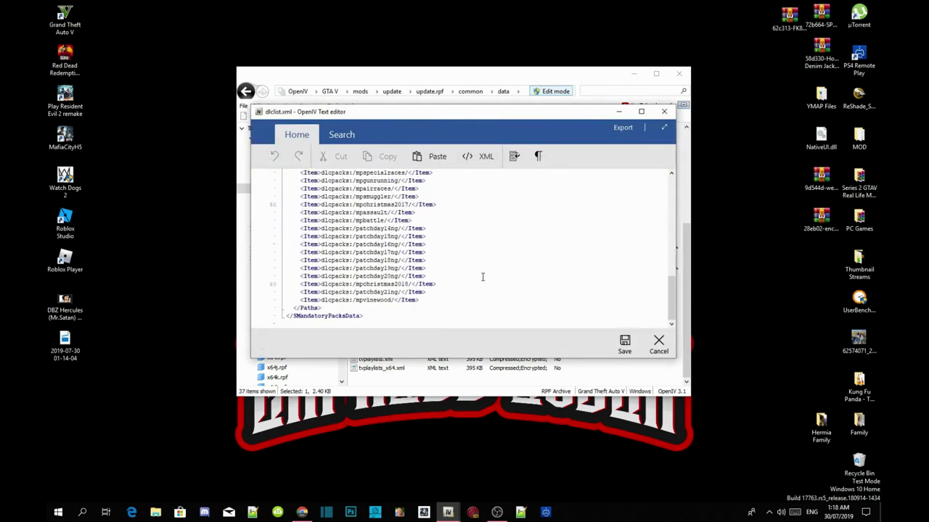
{"action": "left_click", "coordinate": [431, 304]}
{"action": "key", "text": "Return"}
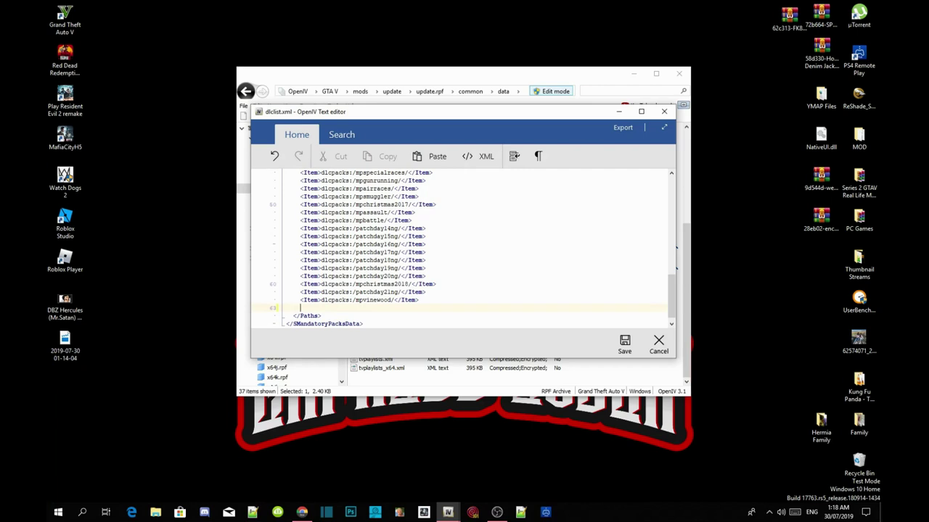
{"action": "key", "text": "ctrl+v"}
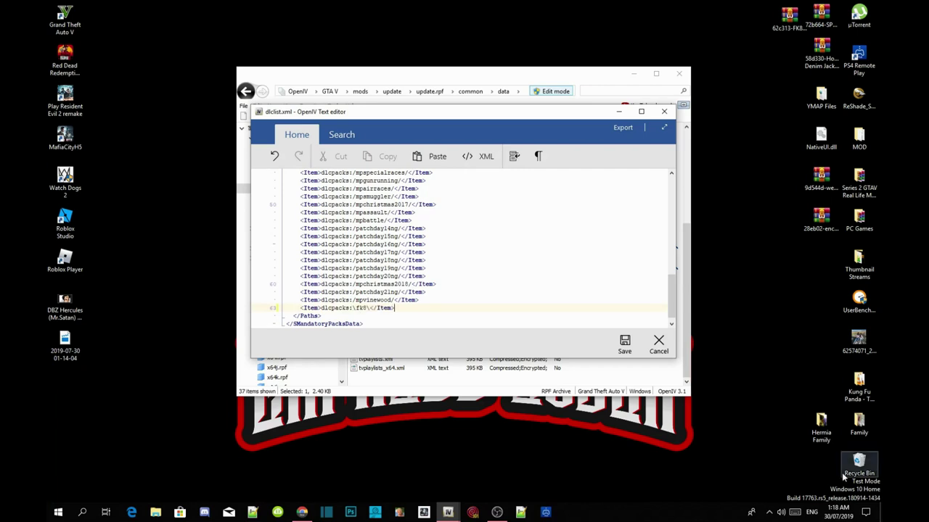
{"action": "left_click", "coordinate": [624, 346]}
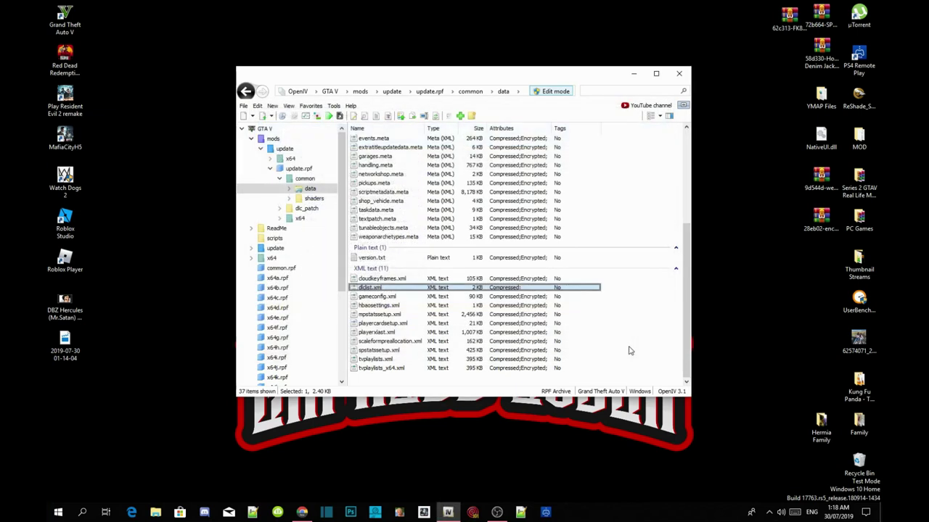
- Reopen dlclist.xml to check the new fk8 entry is at the end of the list
{"action": "double_click", "coordinate": [371, 290]}
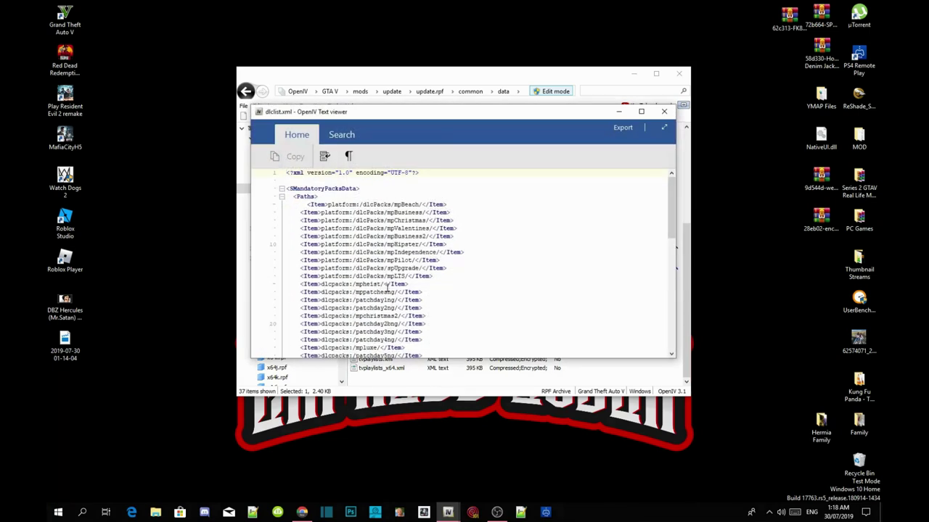
{"action": "scroll", "coordinate": [383, 280], "scroll_direction": "down", "scroll_amount": 5}
{"action": "scroll", "coordinate": [383, 279], "scroll_direction": "down", "scroll_amount": 9}
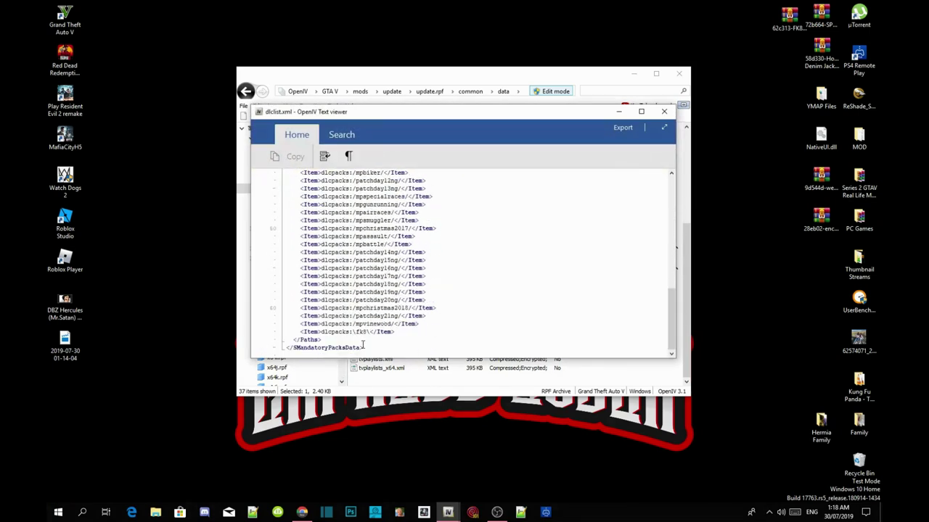
{"action": "left_click", "coordinate": [664, 111]}
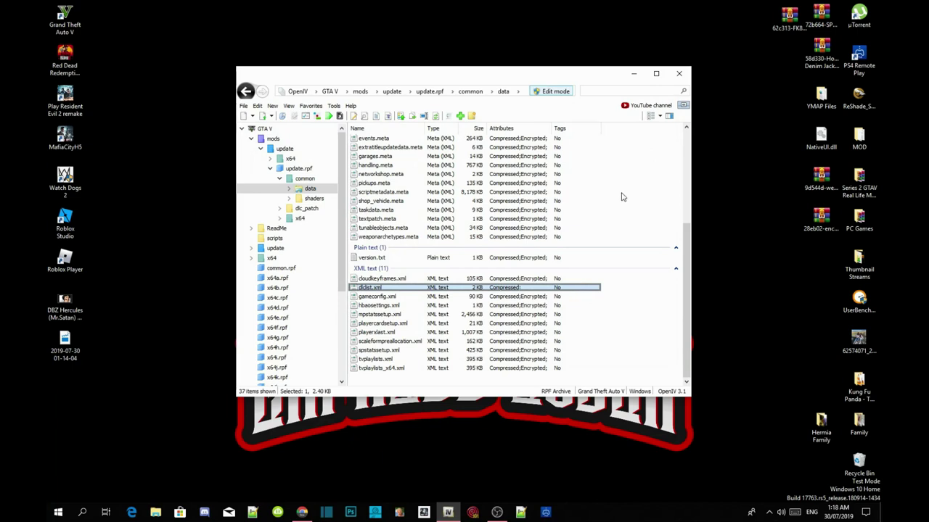
- Turn off Edit mode, close OpenIV, and refresh the desktop
{"action": "left_click", "coordinate": [556, 93]}
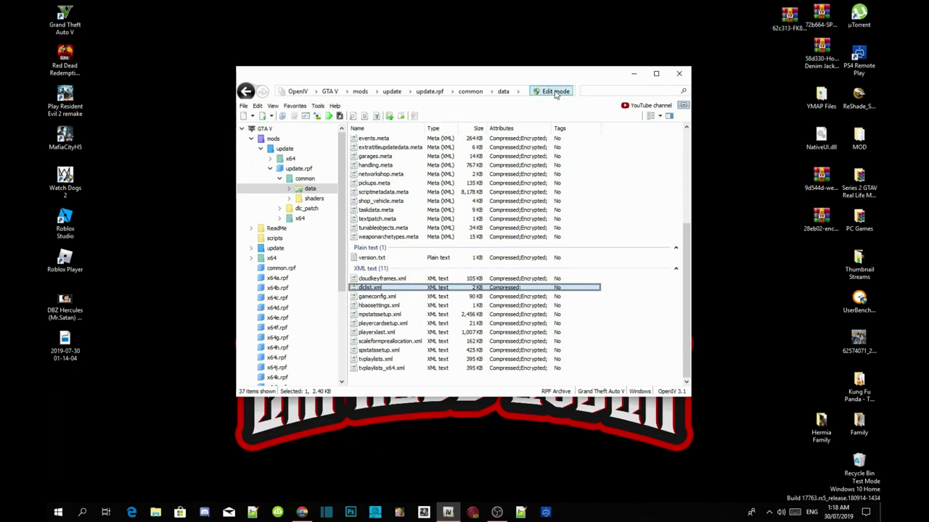
{"action": "left_click", "coordinate": [329, 90]}
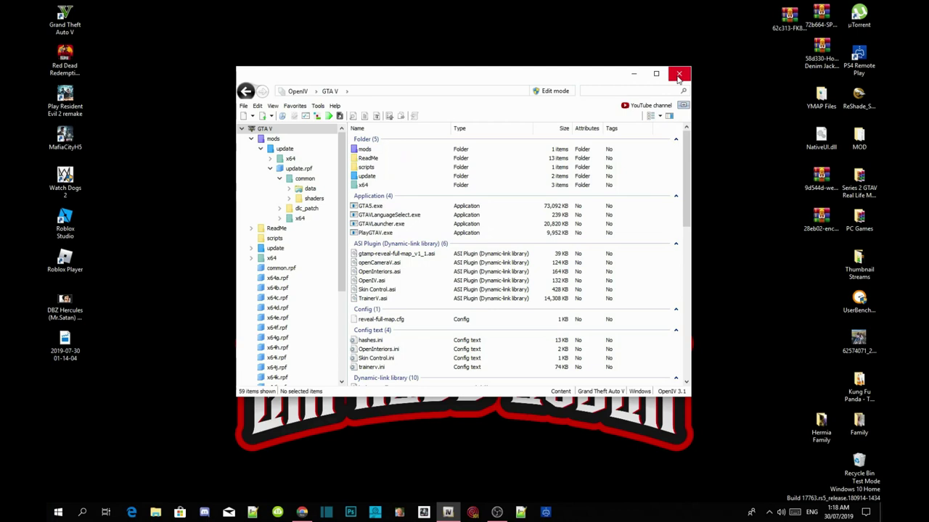
{"action": "left_click", "coordinate": [678, 76]}
{"action": "right_click", "coordinate": [356, 67]}
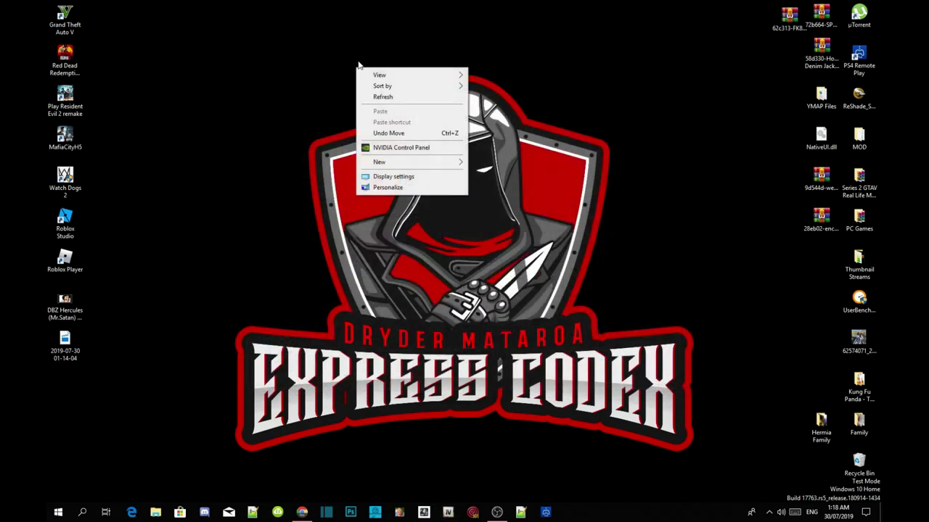
{"action": "left_click", "coordinate": [383, 97]}
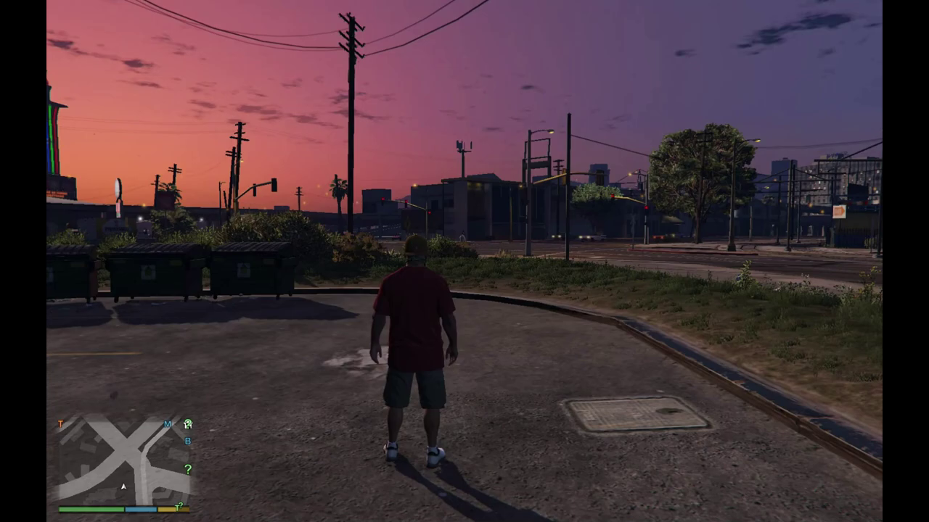
- Run the character across the grass lot to the gas station and open Trainer V with F4
{"action": "key", "text": "w"}
{"action": "key", "text": "d"}
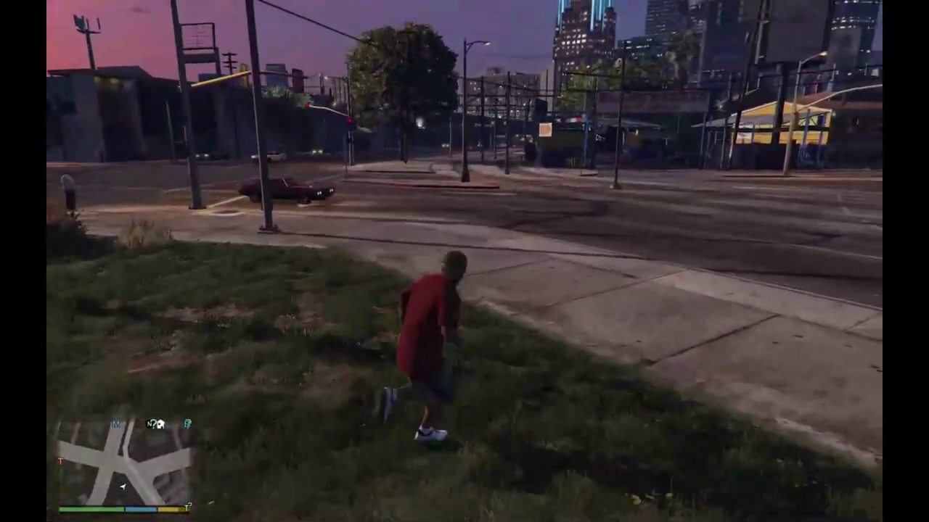
{"action": "key", "text": "a"}
{"action": "key", "text": "d"}
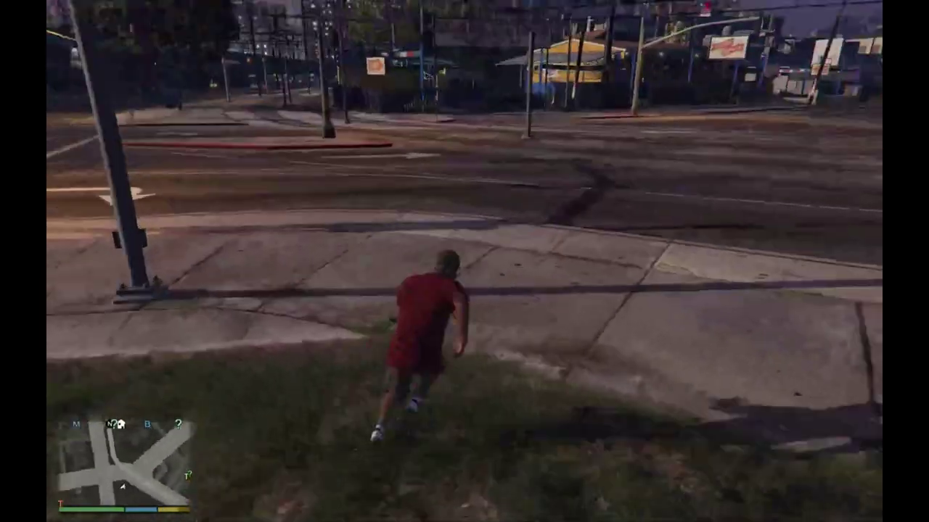
{"action": "key", "text": "a"}
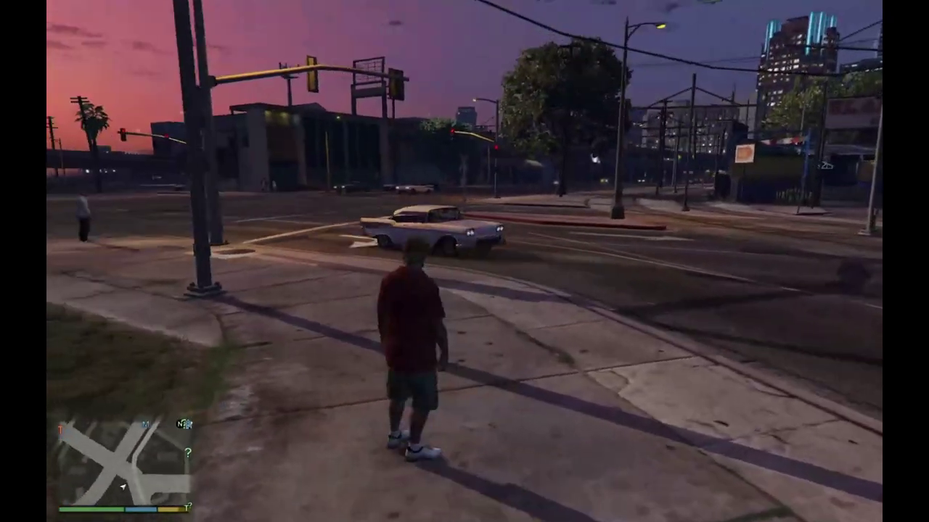
{"action": "key", "text": "w"}
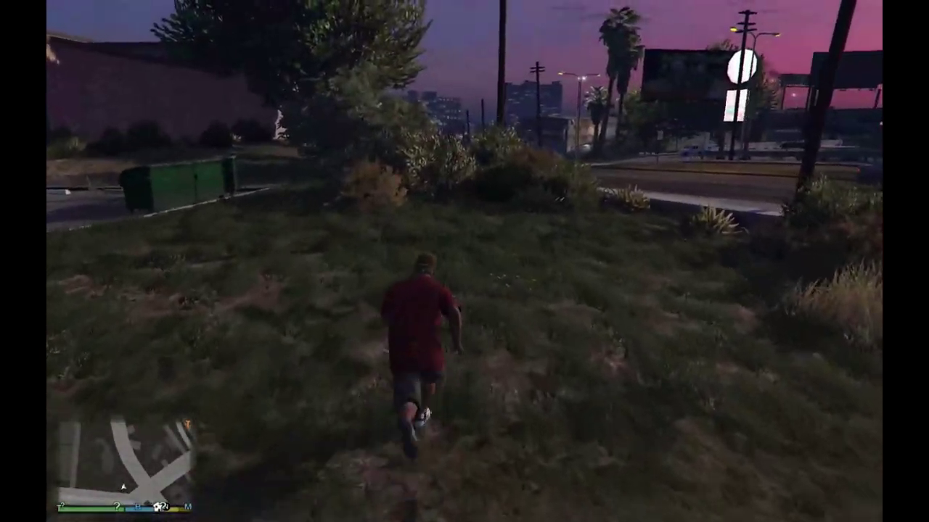
{"action": "key", "text": "d"}
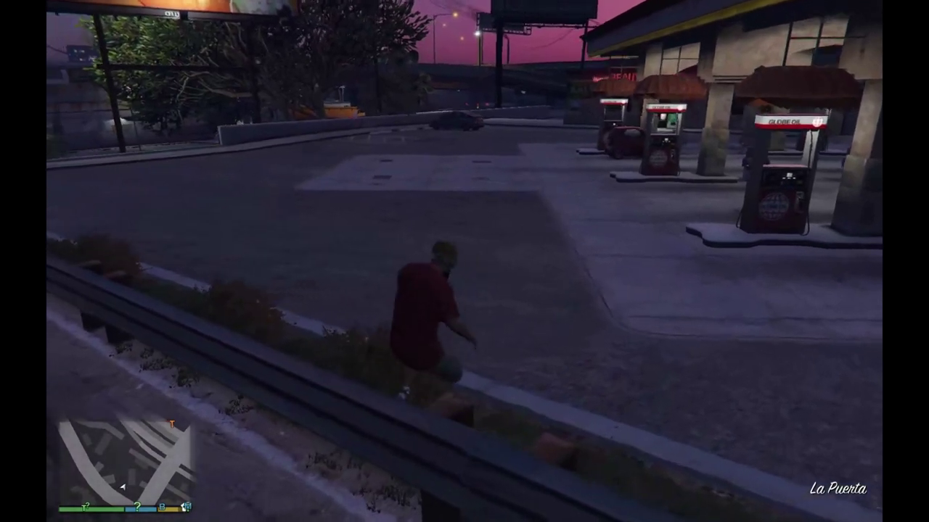
{"action": "key", "text": "w"}
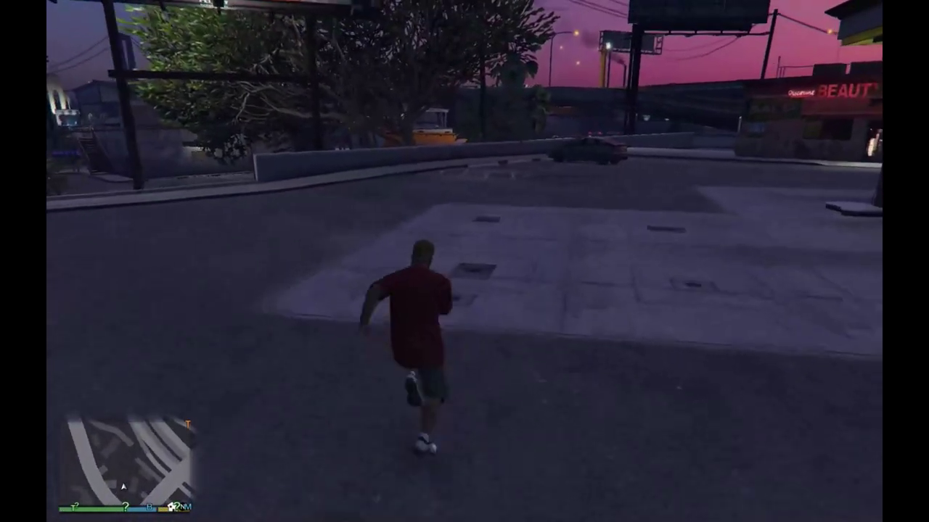
{"action": "key", "text": "w"}
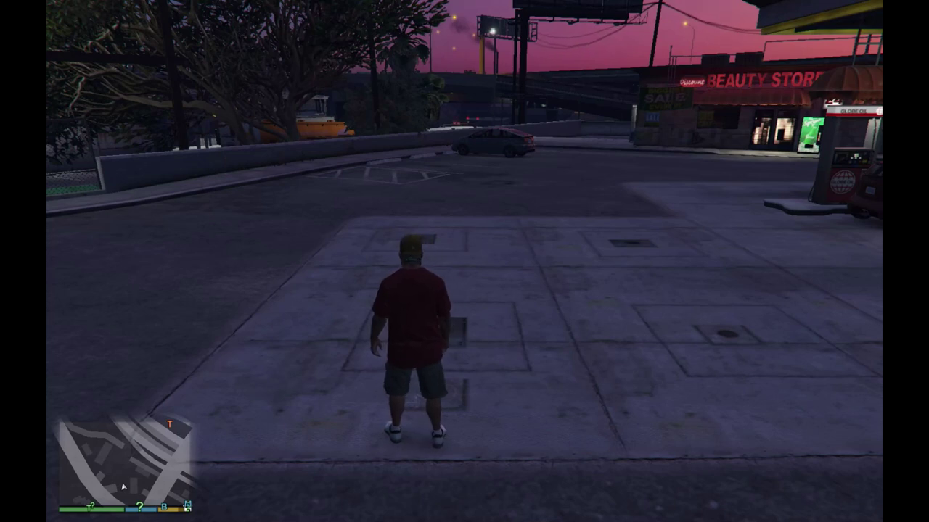
{"action": "key", "text": "F4"}
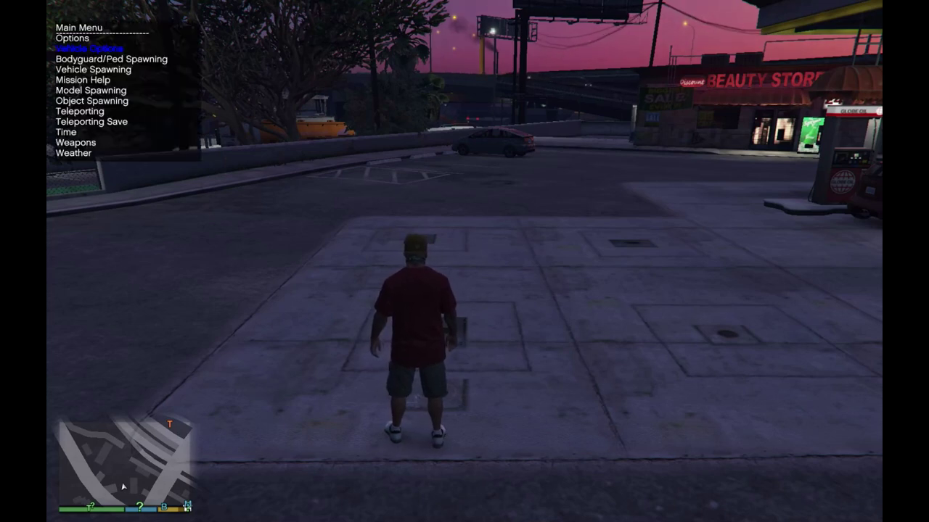
- Spawn '2018 Civic Type R(FK8), Compacts' from Vehicle Spawning > Added Vehicles Menu, then close the trainer
{"action": "key", "text": "Down"}
{"action": "key", "text": "Down"}
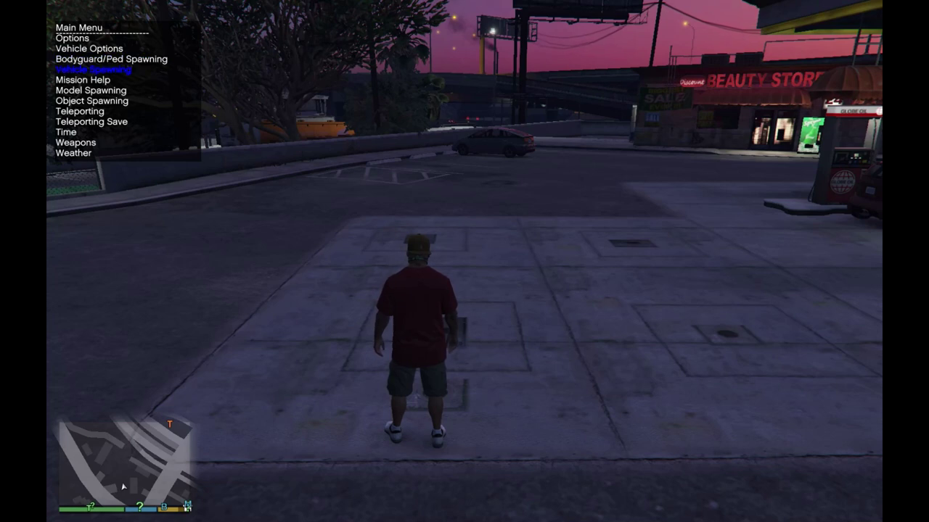
{"action": "key", "text": "Return"}
{"action": "key", "text": "Up"}
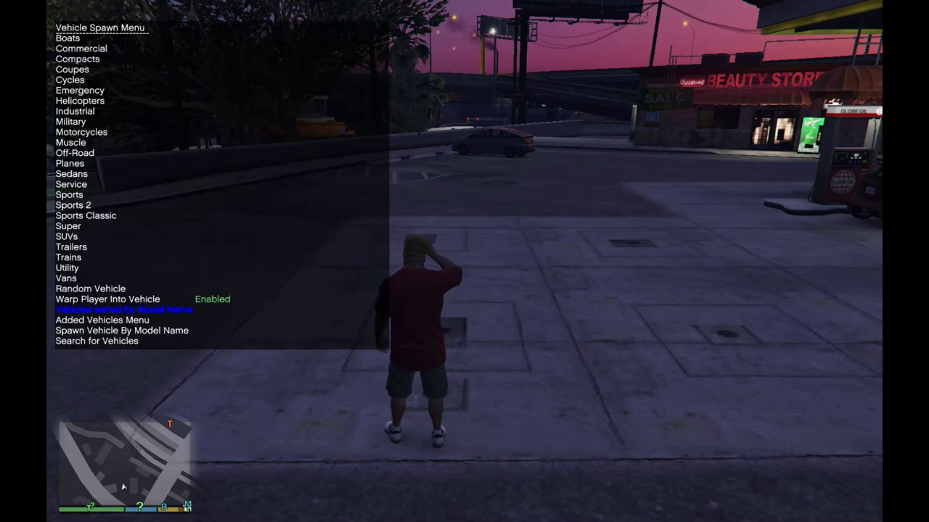
{"action": "key", "text": "Down"}
{"action": "key", "text": "Return"}
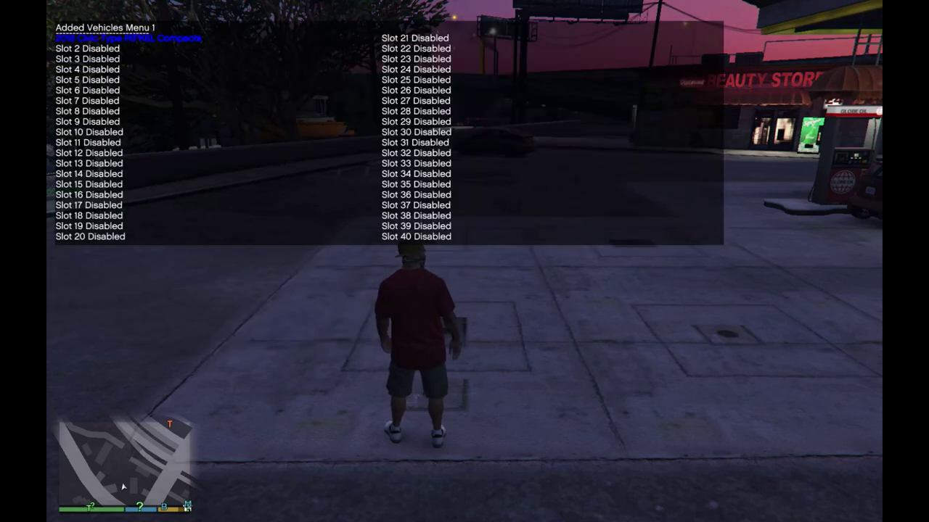
{"action": "key", "text": "Down"}
{"action": "key", "text": "Down"}
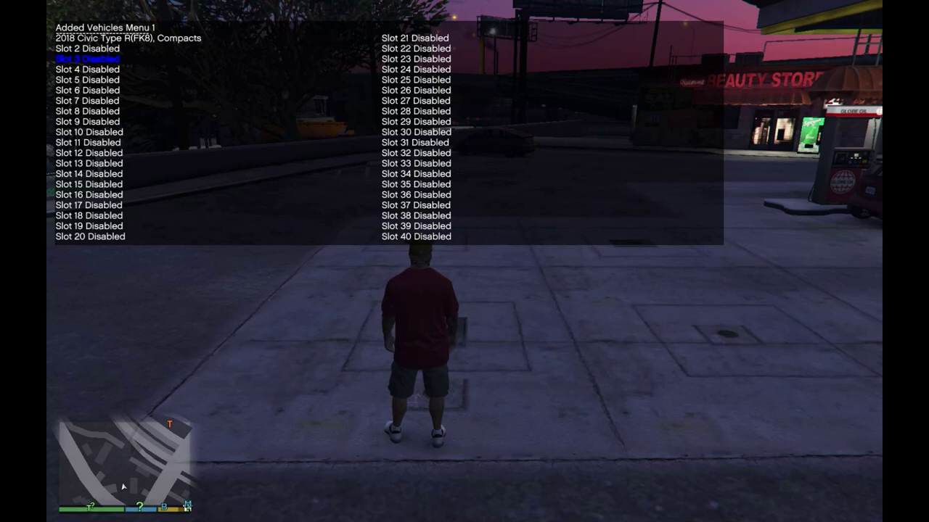
{"action": "key", "text": "Up"}
{"action": "key", "text": "Up"}
{"action": "key", "text": "Return"}
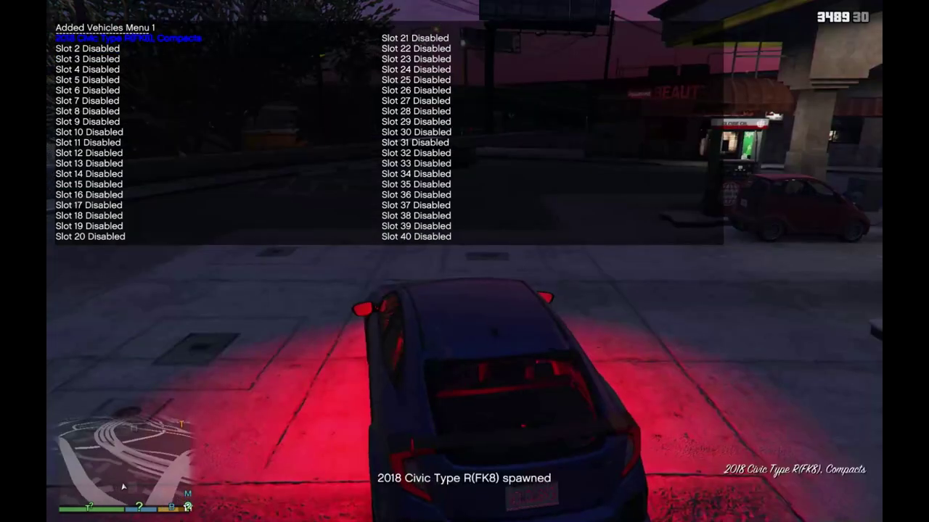
{"action": "key", "text": "BackSpace"}
{"action": "key", "text": "BackSpace"}
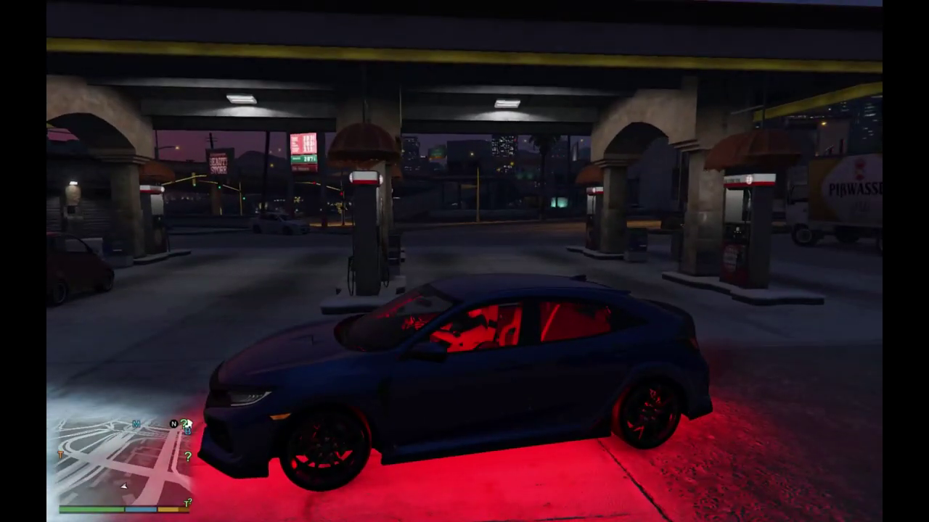
- Turn off Under Vehicle Neon Lights in Trainer V, then drive the Civic left at the intersection
{"action": "key", "text": "F4"}
{"action": "key", "text": "Return"}
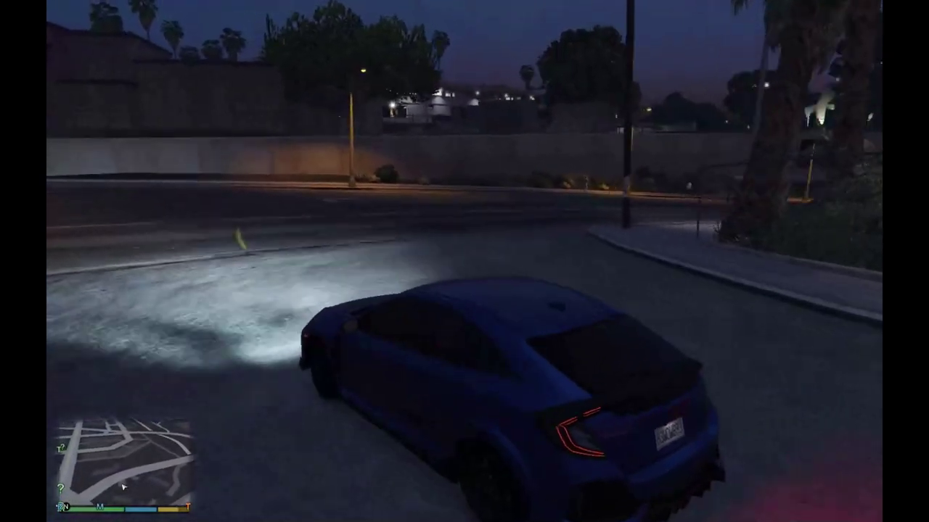
{"action": "key", "text": "w"}
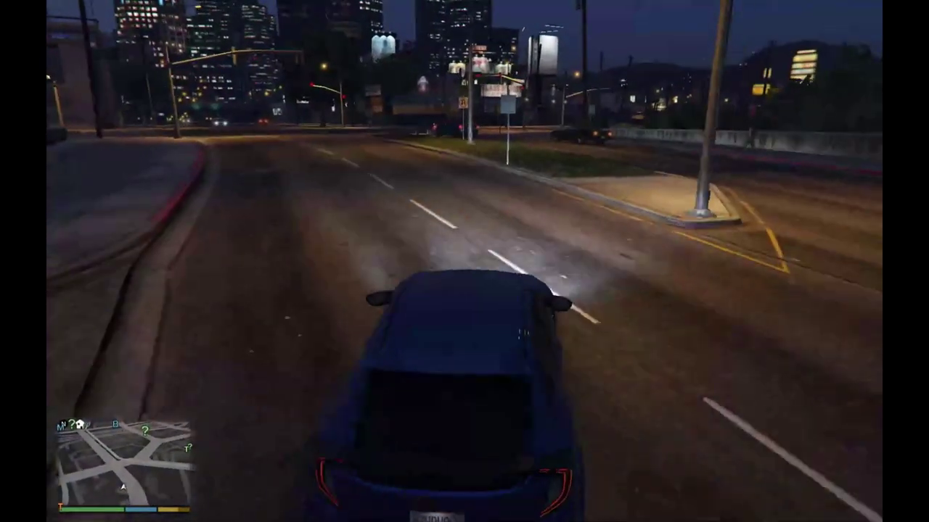
{"action": "key", "text": "w"}
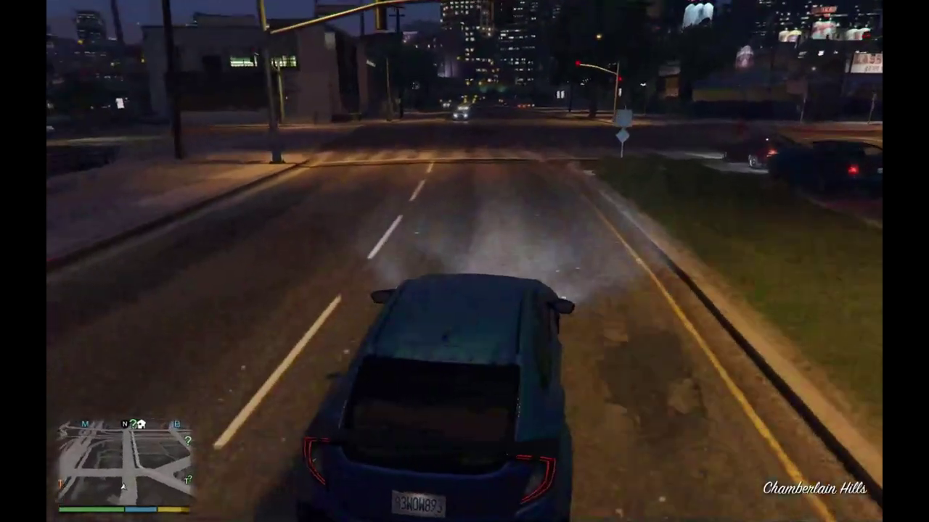
{"action": "key", "text": "w"}
{"action": "key", "text": "a"}
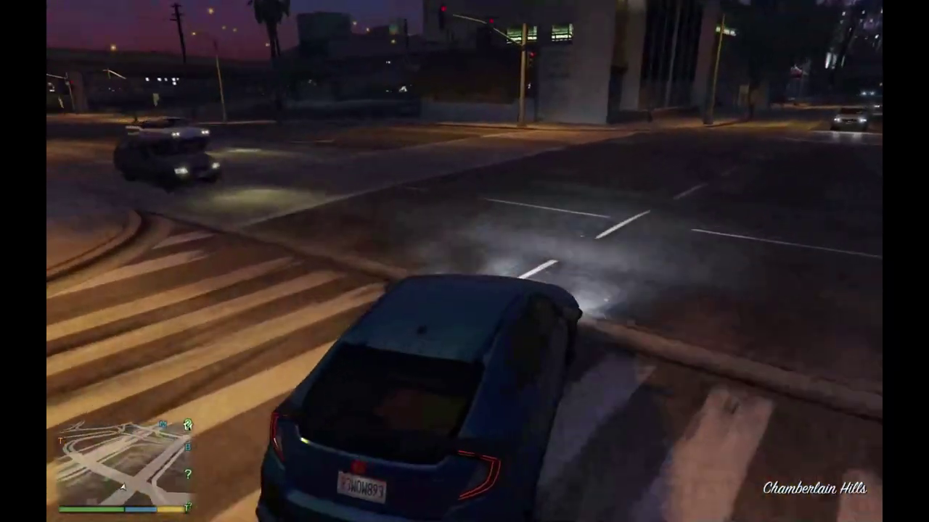